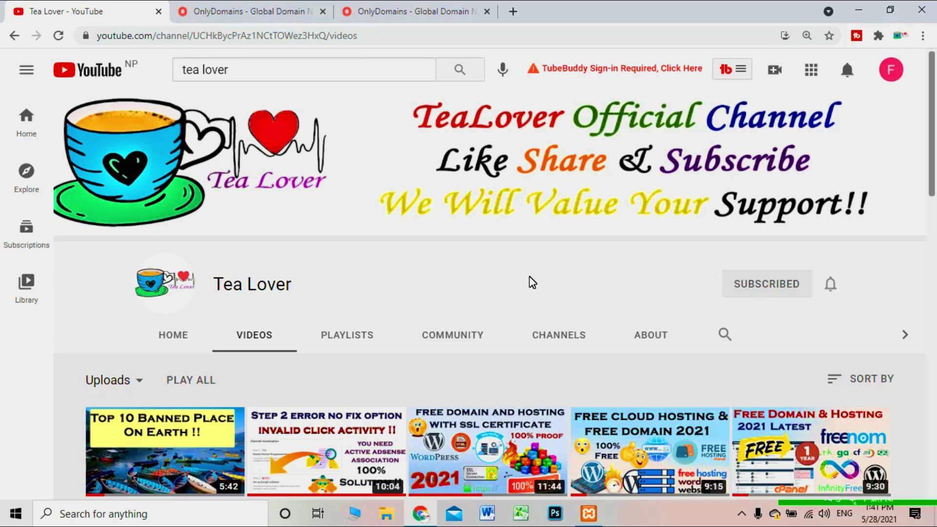
scroll(529, 284, "down", 1)
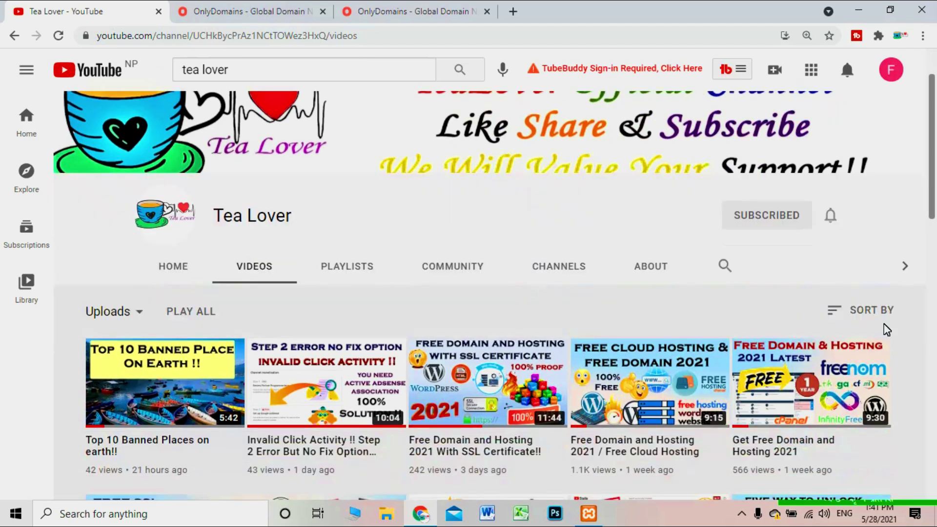
scroll(769, 333, "down", 1)
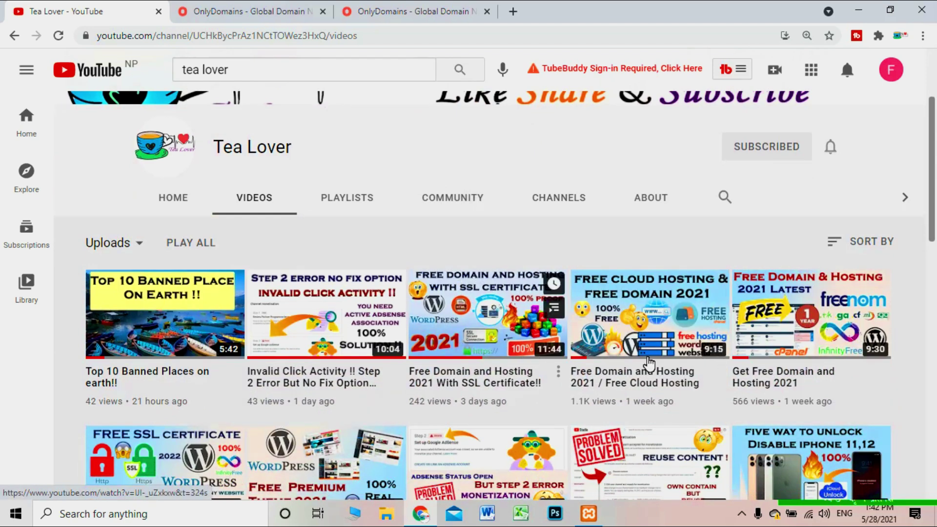
mouse_move(249, 10)
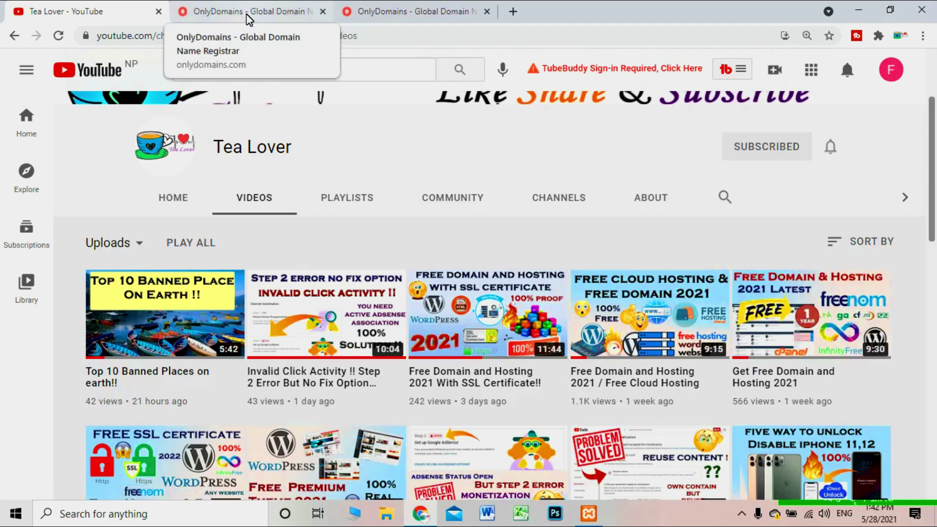
Switch to the OnlyDomains homepage, closing the duplicate tab so only one remains
left_click(220, 11)
left_click(200, 41)
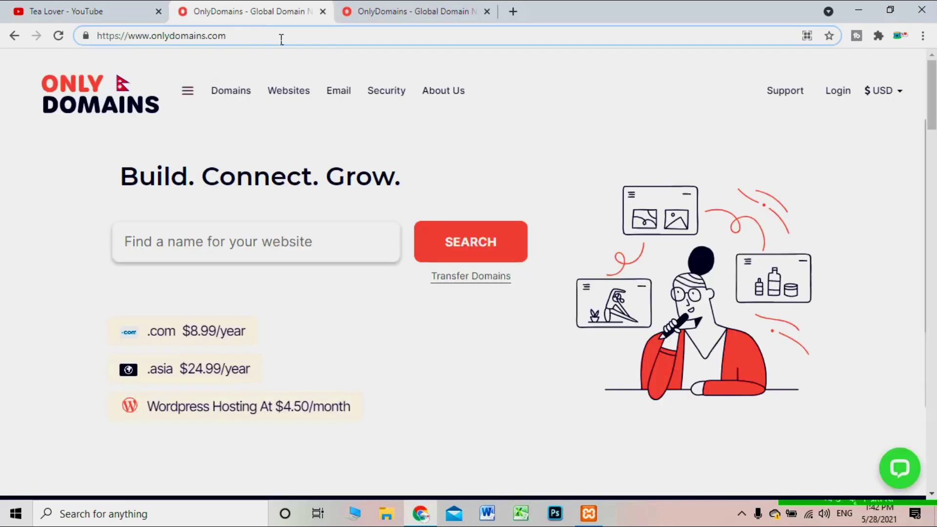
left_click(75, 19)
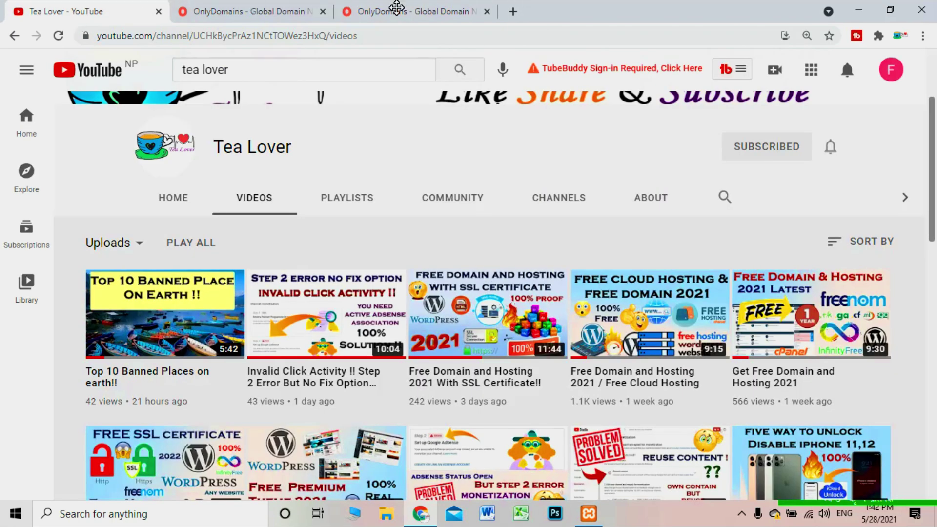
left_click(232, 16)
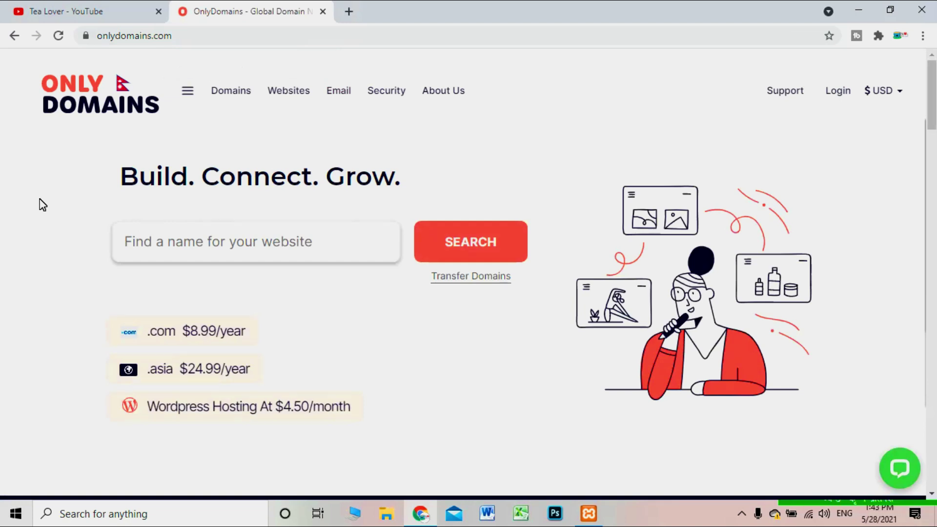
Search the name tealoverofficial to list available extensions like .com, .net and .online with prices
left_click(196, 246)
type("teA")
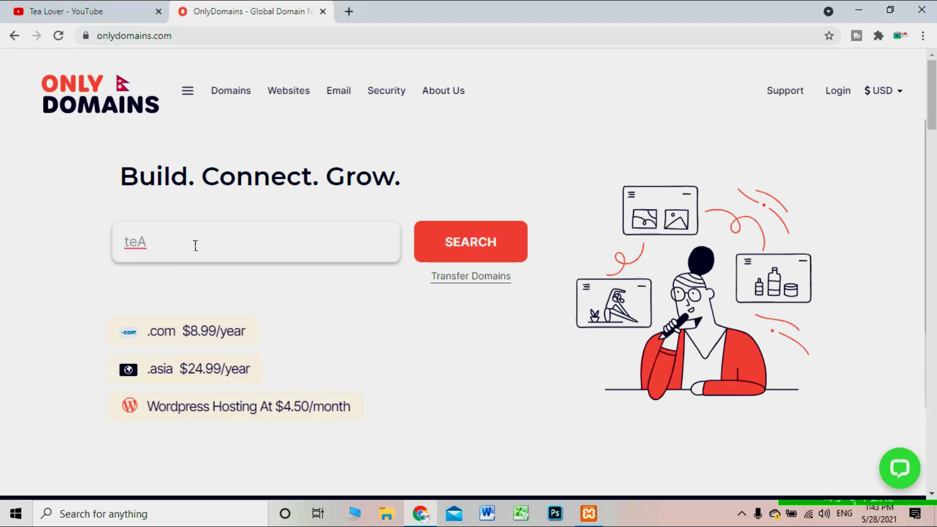
key("BackSpace")
type("aloverofficial")
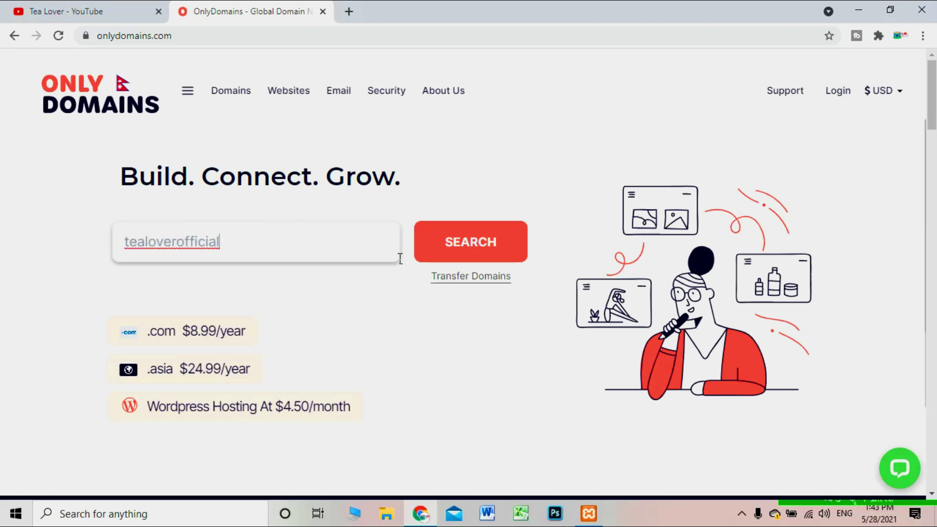
left_click(472, 242)
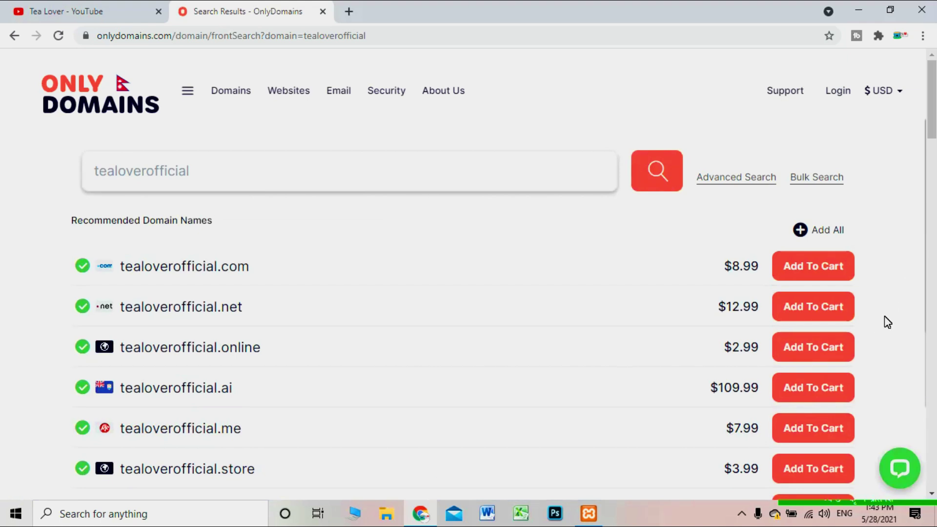
scroll(884, 294, "down", 2)
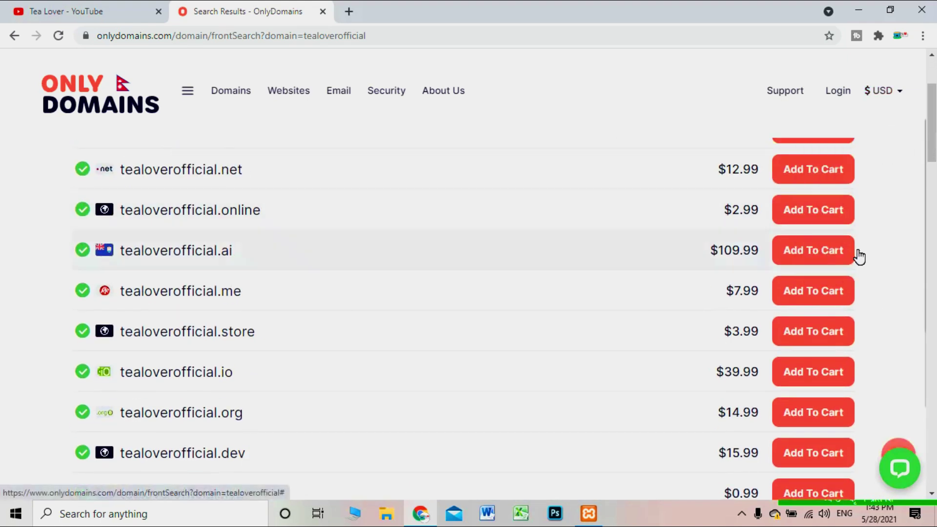
scroll(856, 256, "down", 1)
scroll(749, 247, "down", 4)
scroll(703, 285, "down", 2)
scroll(699, 286, "down", 4)
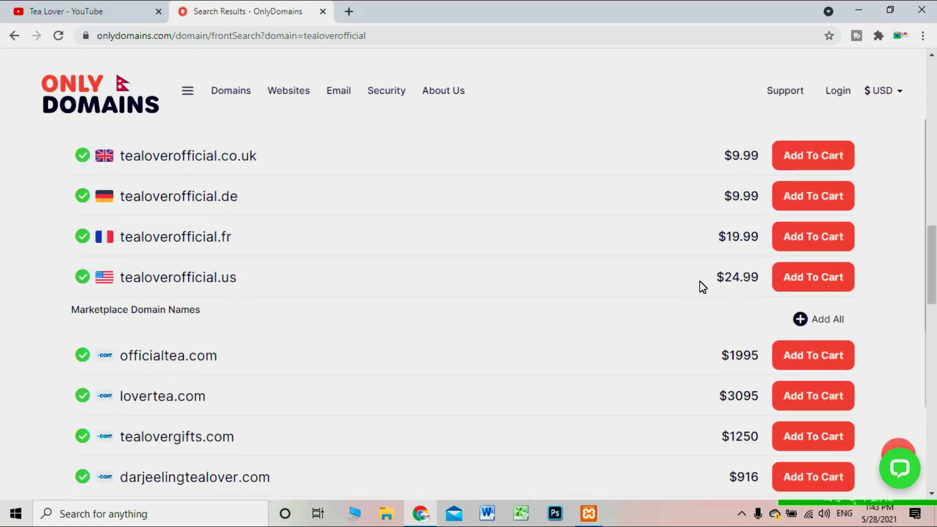
scroll(701, 286, "down", 4)
scroll(701, 287, "down", 4)
scroll(703, 293, "down", 1)
scroll(710, 316, "up", 5)
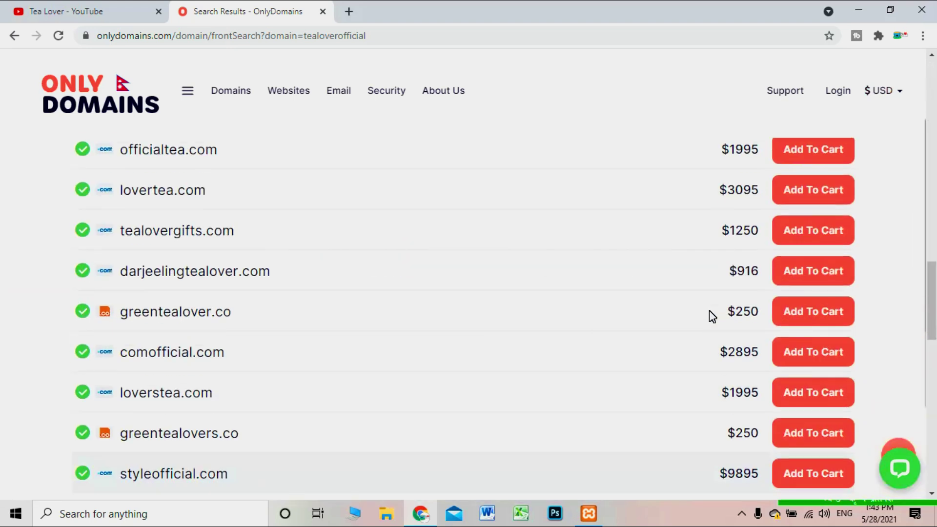
scroll(709, 317, "up", 4)
scroll(709, 316, "up", 4)
scroll(709, 316, "up", 3)
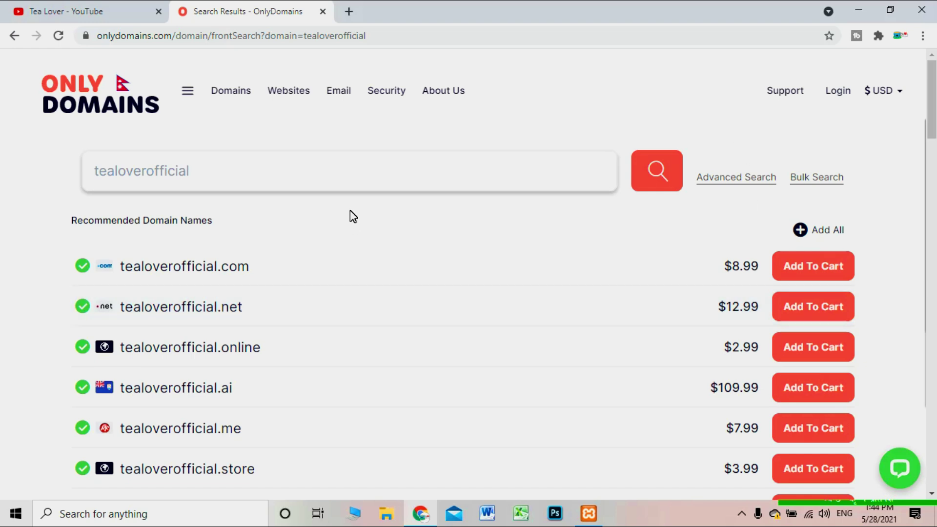
Search tealoverofficial.free and see it reported as available
left_click(360, 176)
type(".free")
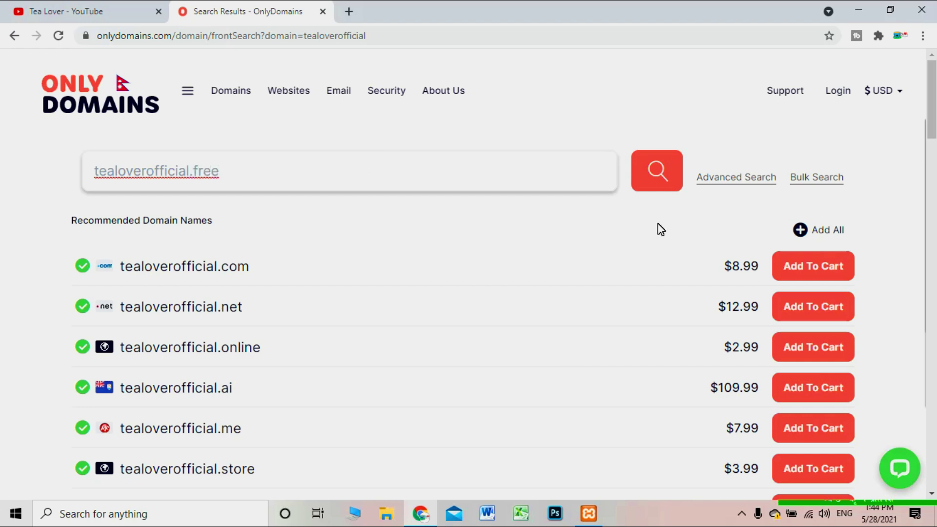
left_click(655, 181)
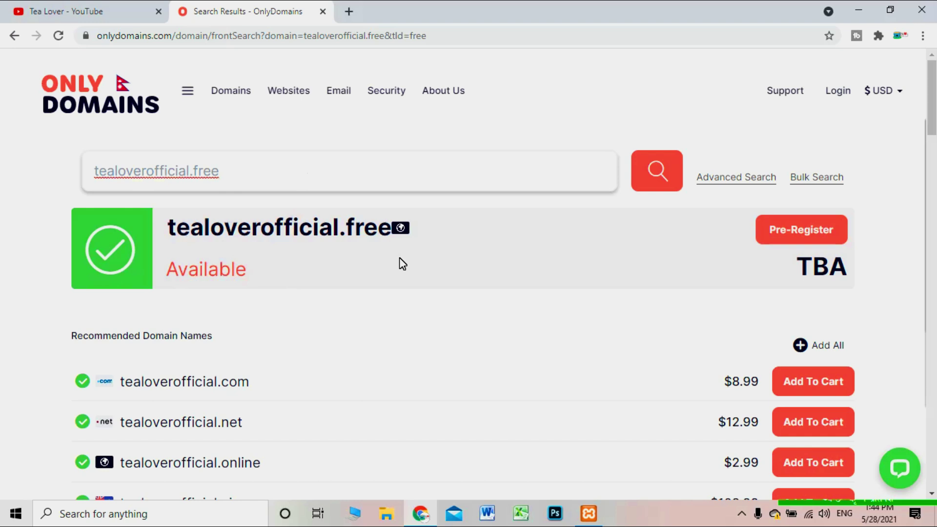
Pre-register tealoverofficial.free into the cart at $0.00 and proceed to checkout
left_click(829, 237)
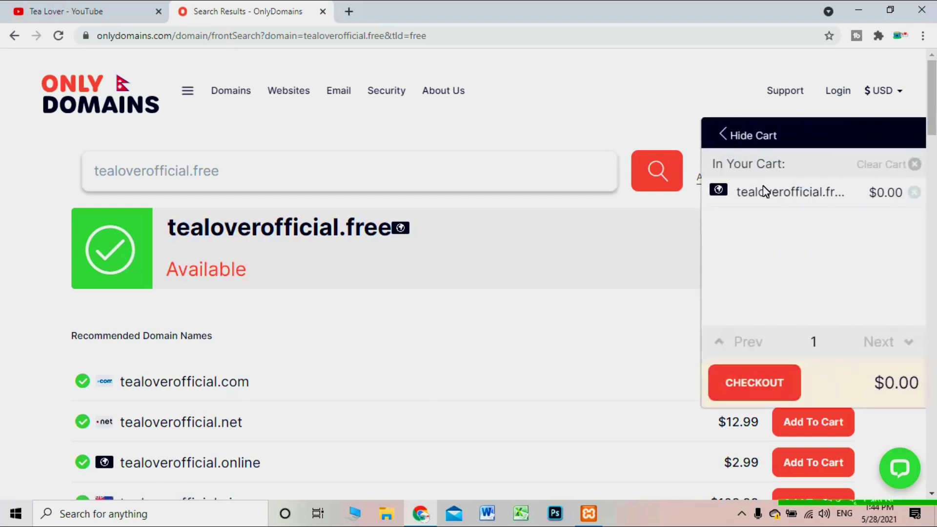
left_click_drag(724, 174, 790, 178)
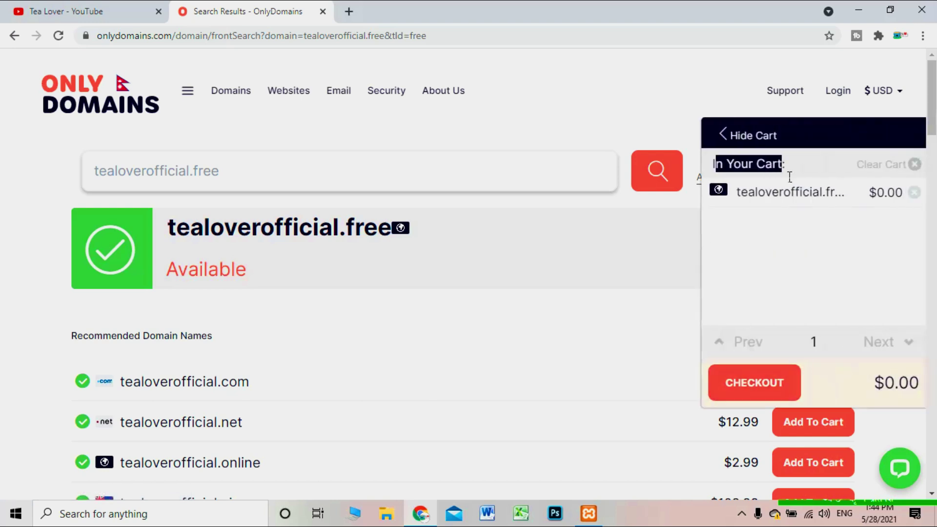
left_click(877, 285)
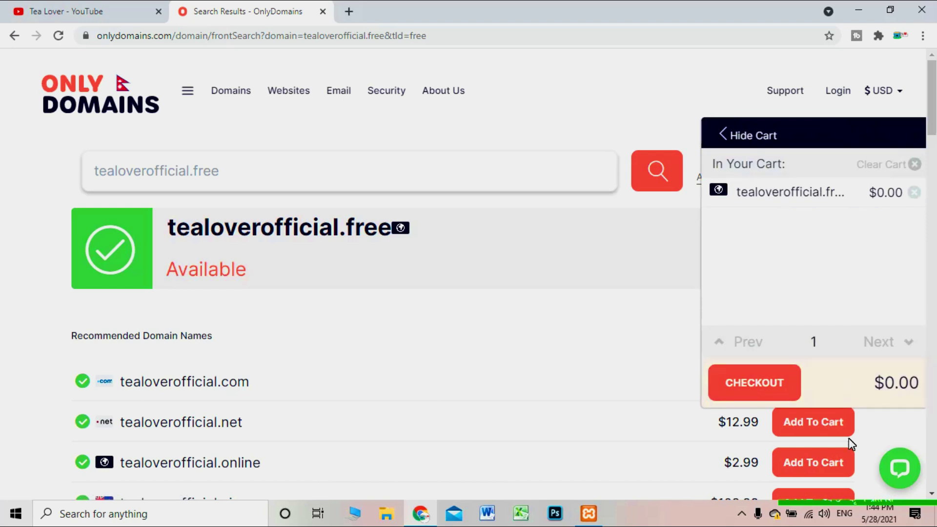
left_click(763, 381)
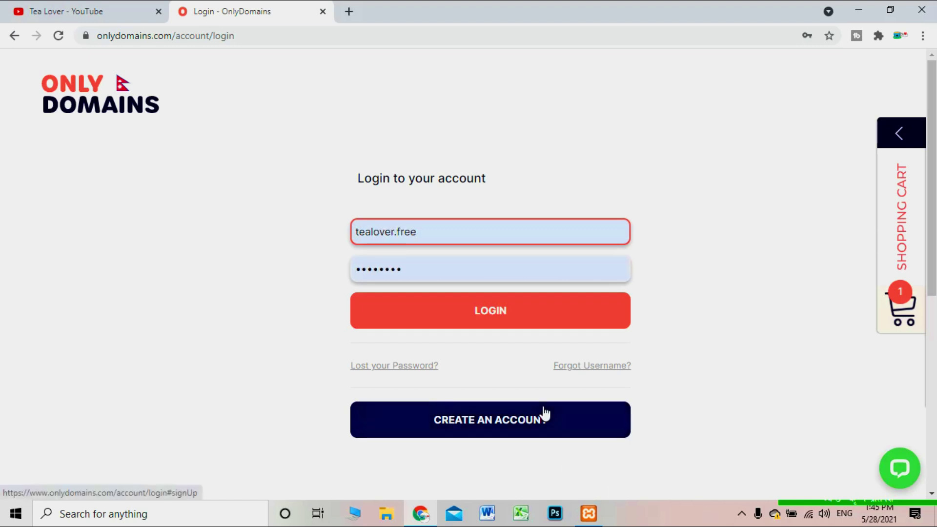
Start a new account, autofill name and email, and confirm username tealoverofficial.free is available
left_click(547, 422)
left_click(358, 248)
left_click(358, 277)
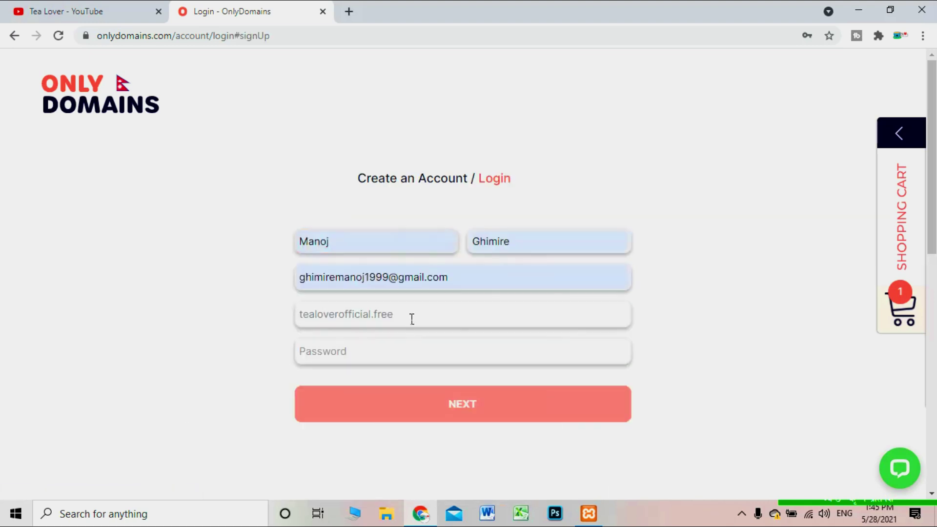
left_click(410, 317)
key("ctrl+a")
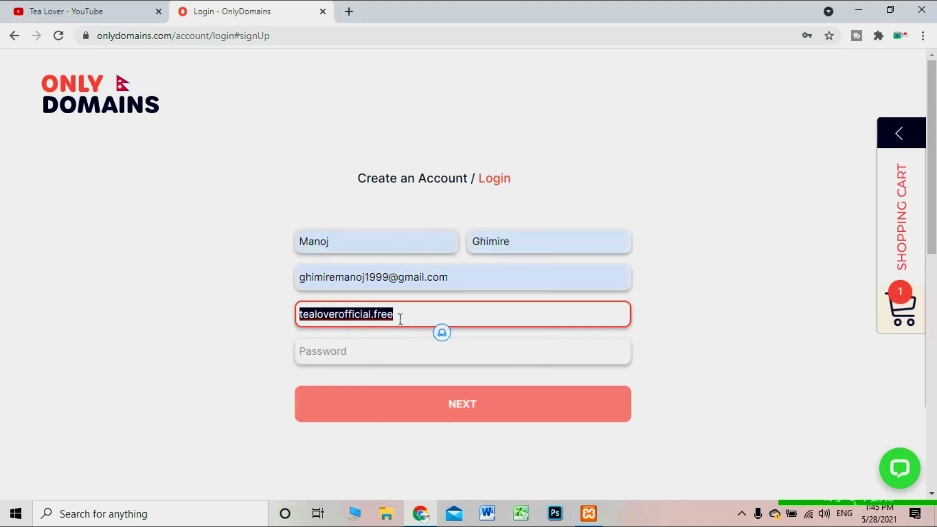
left_click(259, 310)
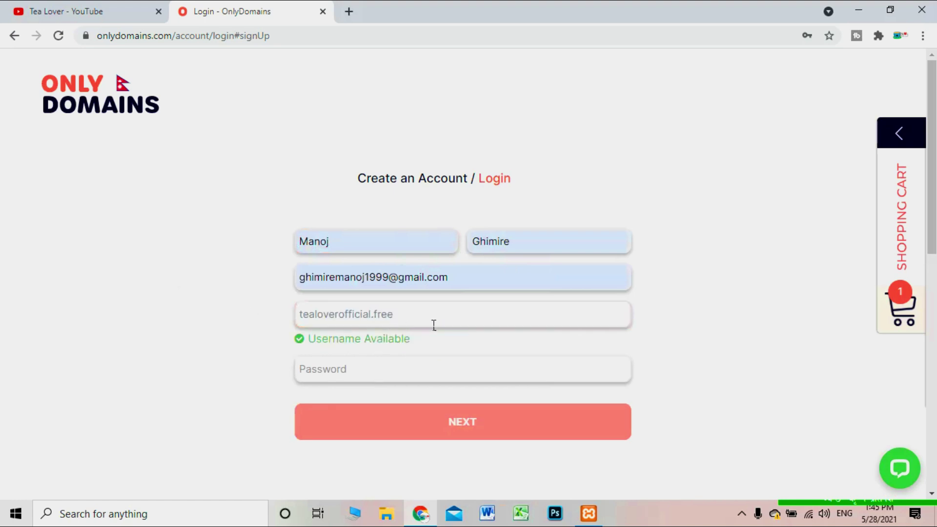
Enter the account password and continue to the further-details form
left_click(410, 375)
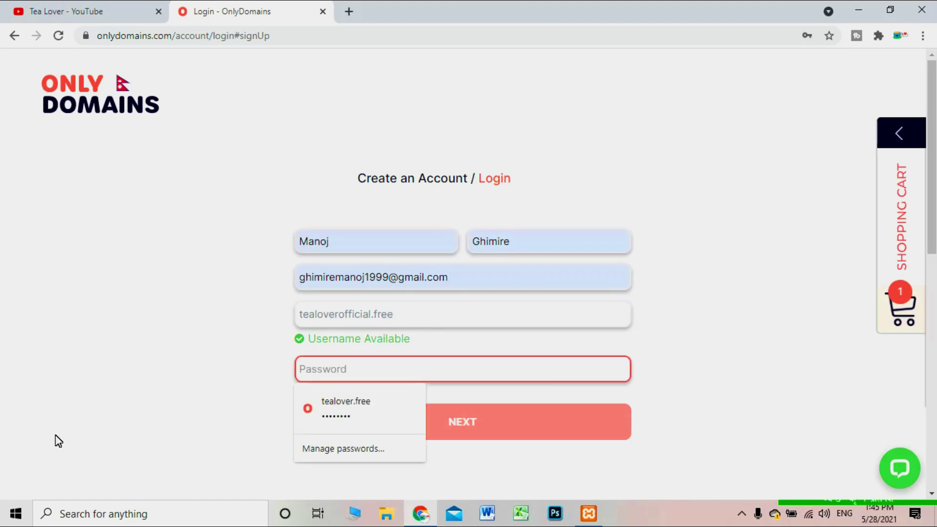
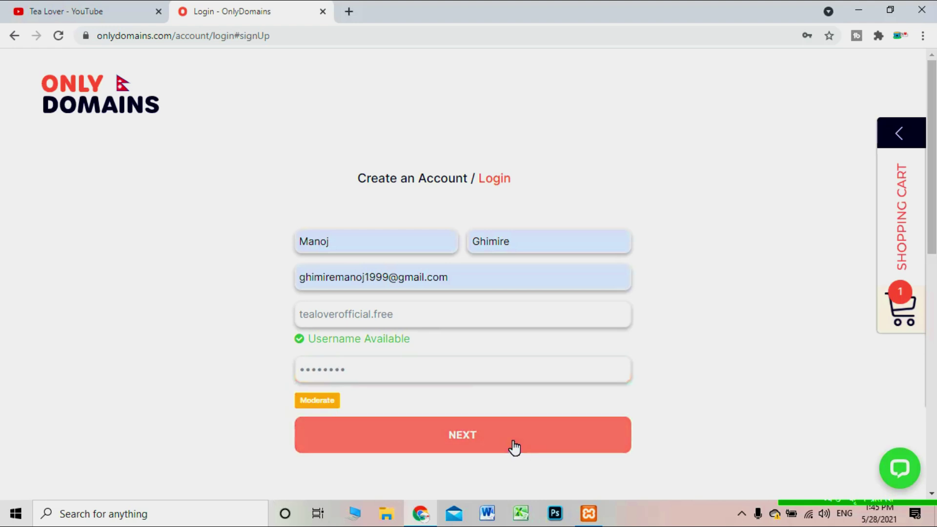
left_click(513, 447)
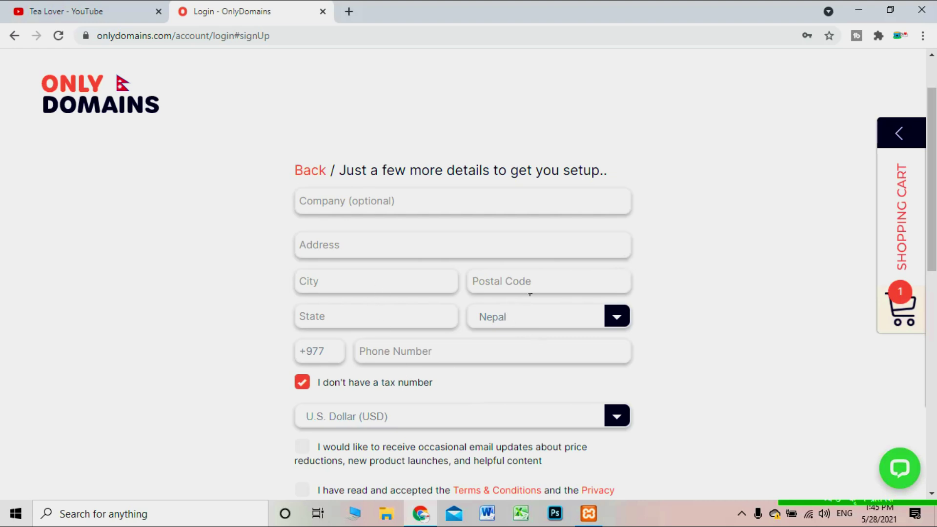
scroll(278, 311, "down", 2)
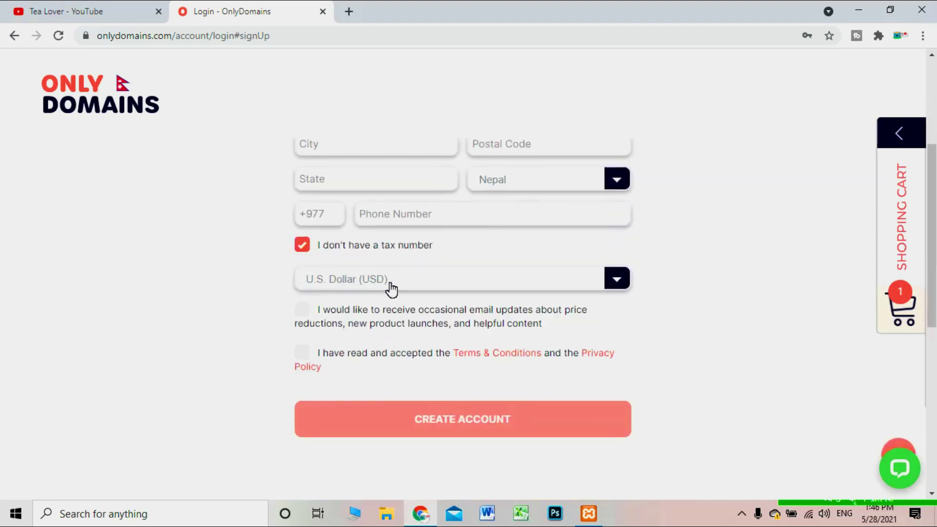
scroll(387, 289, "up", 2)
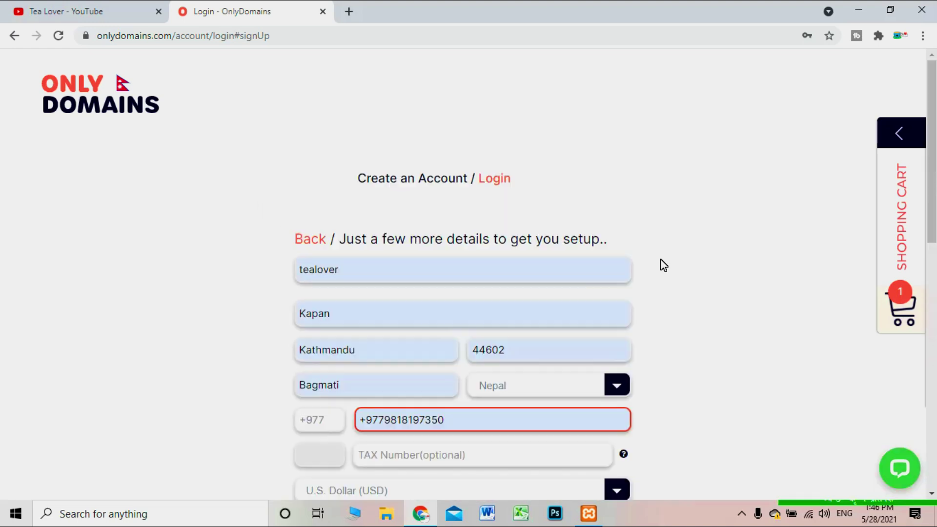
scroll(661, 265, "down", 2)
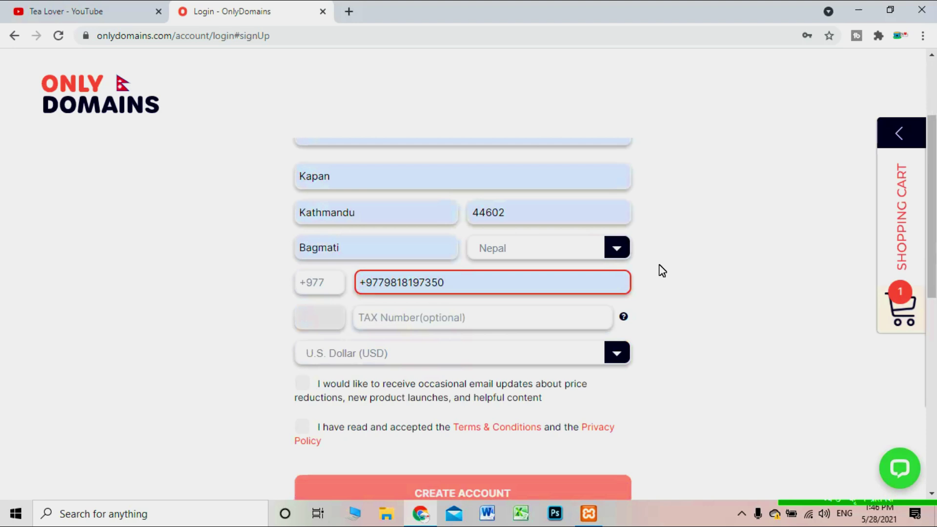
Accept the terms, submit the sign-up, and delete the duplicated +977 country code from the phone
left_click(302, 429)
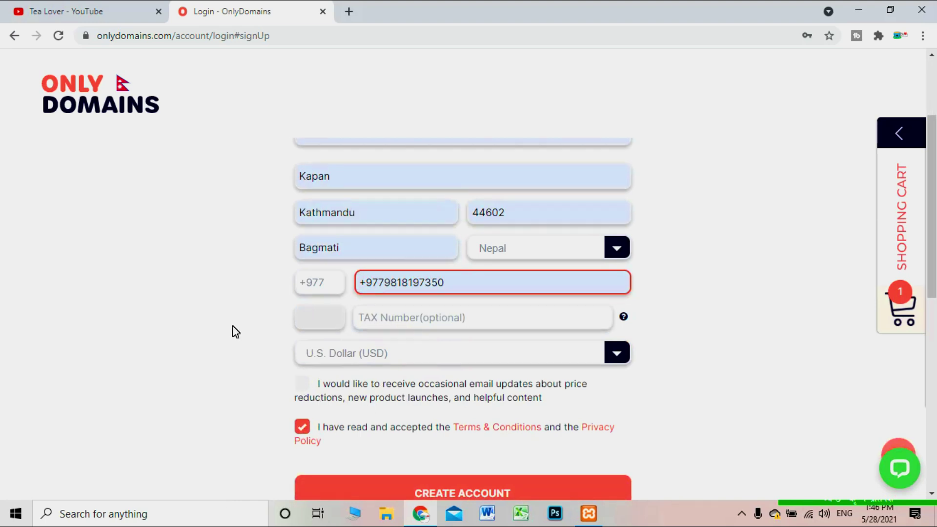
scroll(339, 339, "down", 2)
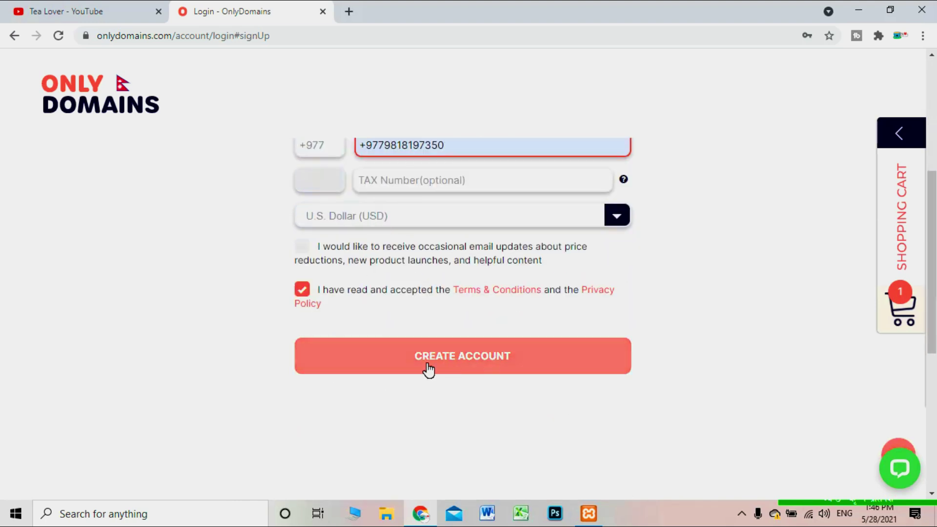
left_click(444, 361)
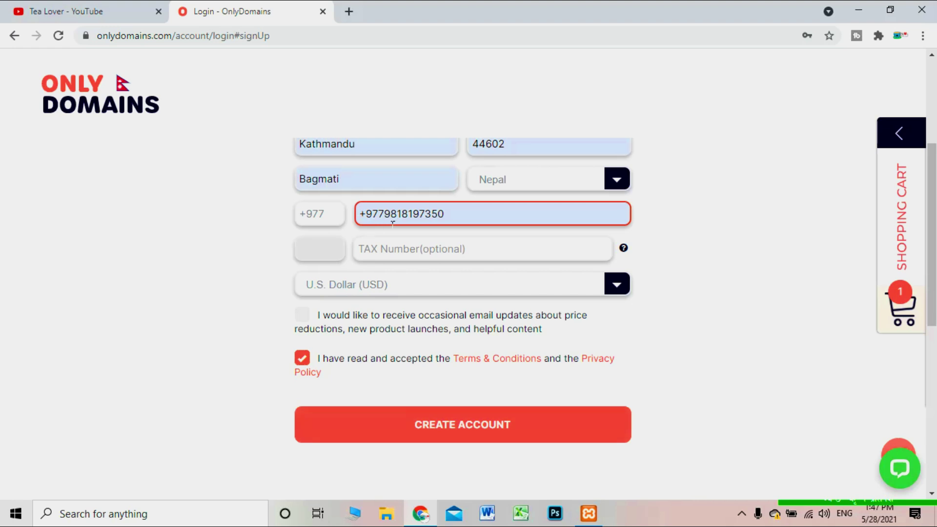
left_click_drag(384, 214, 345, 210)
key("BackSpace")
scroll(368, 326, "down", 4)
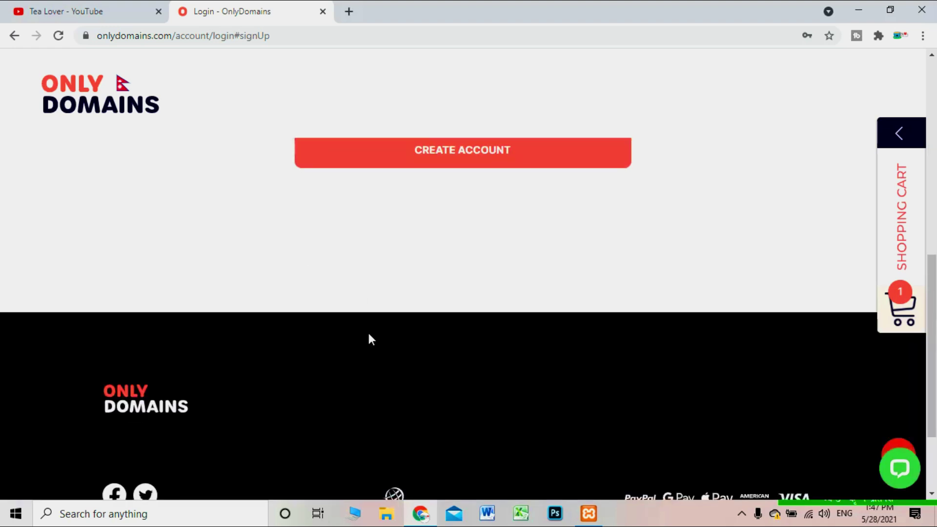
scroll(369, 327, "up", 2)
Submit the corrected sign-up, reaching checkout with a $0.00 cart total
left_click(422, 297)
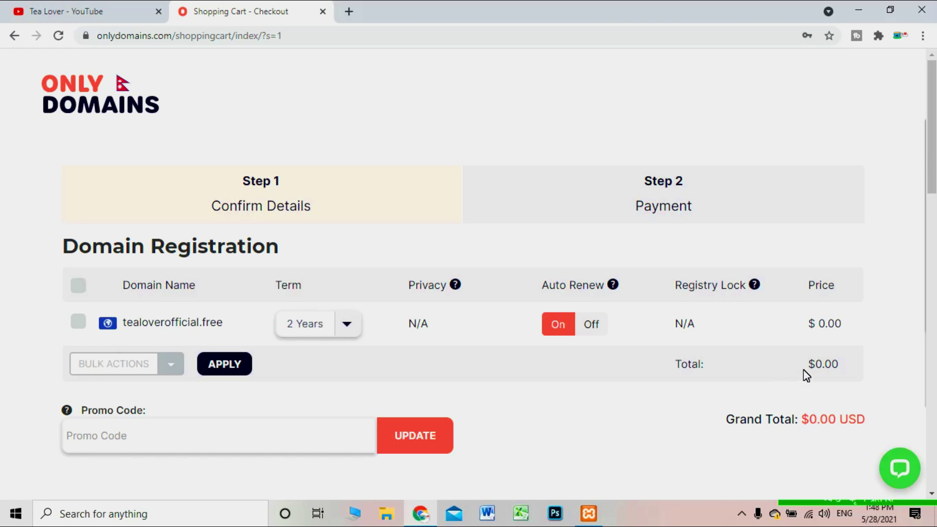
left_click_drag(803, 370, 862, 370)
left_click_drag(798, 356, 908, 352)
left_click(892, 361)
Set the registration term to 10 Years, keeping the grand total at $0.00 USD
left_click(307, 323)
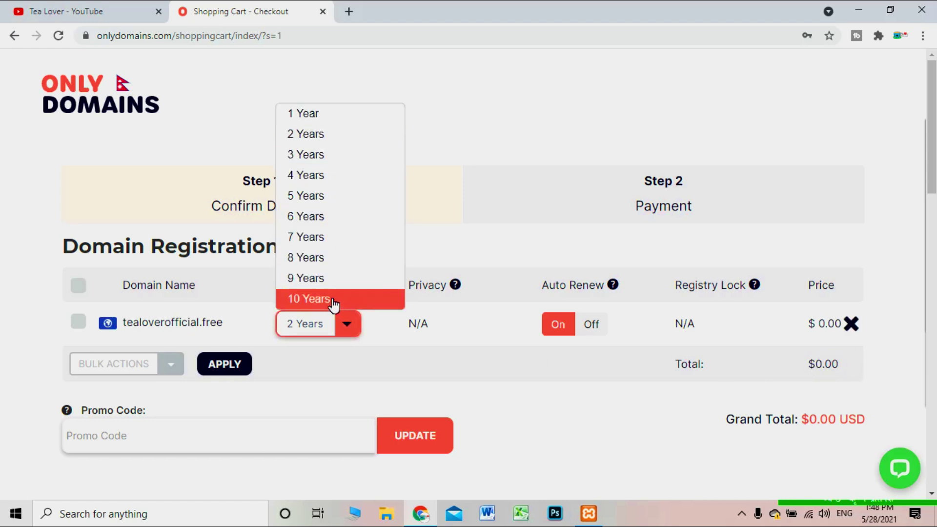
left_click(328, 298)
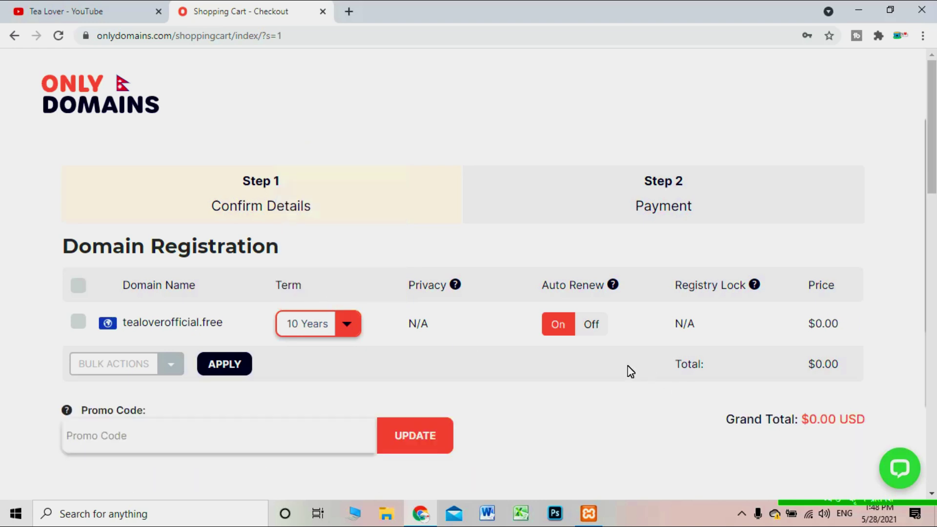
scroll(681, 373, "down", 1)
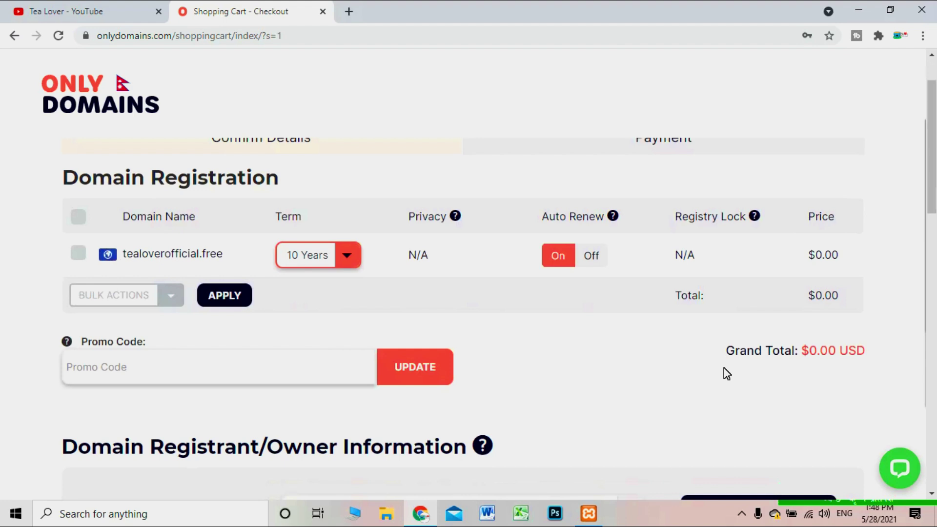
triple_click(814, 356)
left_click(878, 327)
left_click_drag(872, 355, 812, 359)
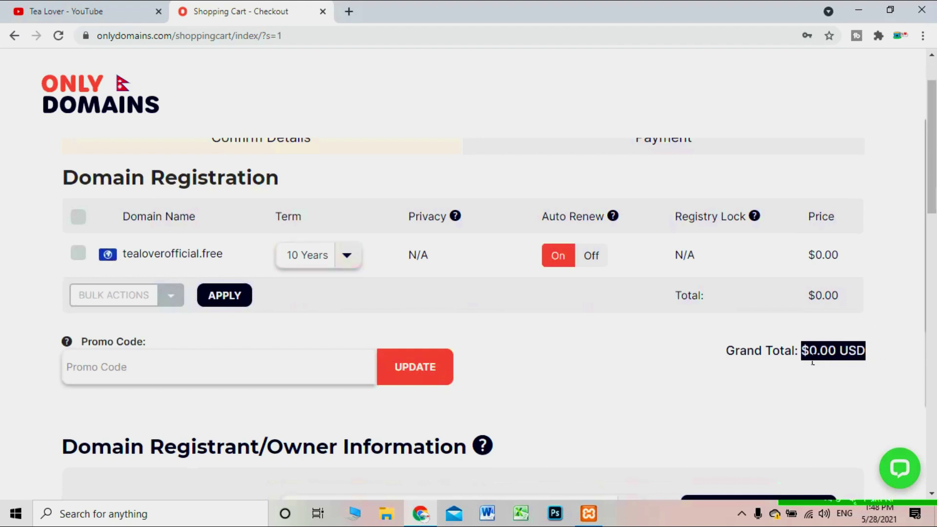
left_click(813, 404)
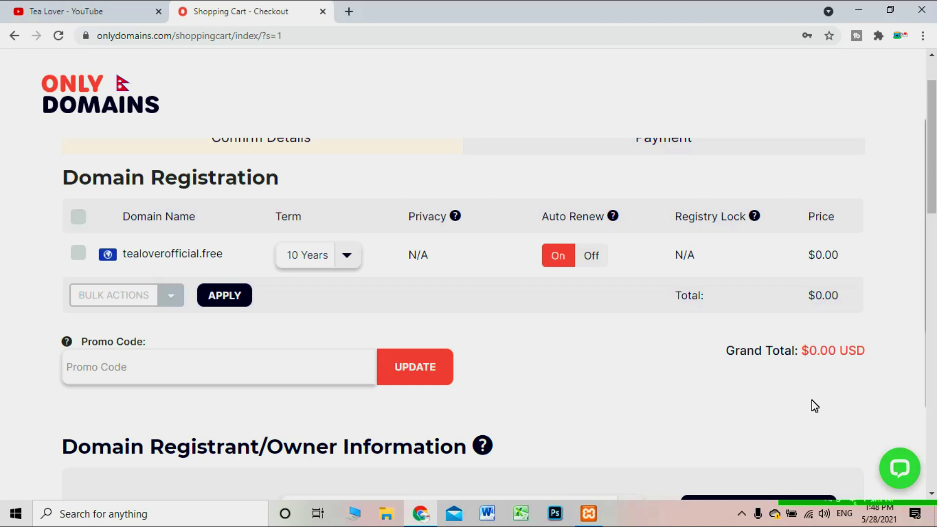
Skip the promo code and continue to the Step 2 payment page
left_click(188, 381)
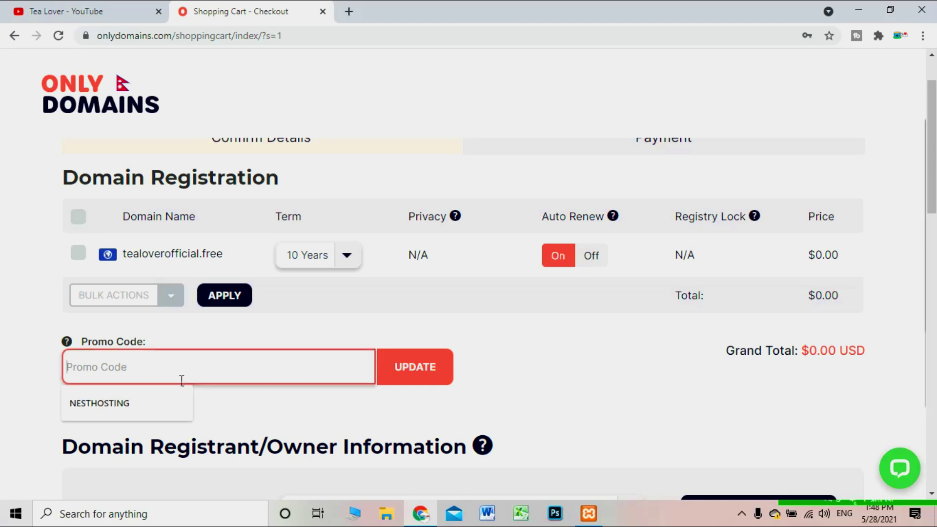
left_click(7, 371)
scroll(246, 302, "down", 3)
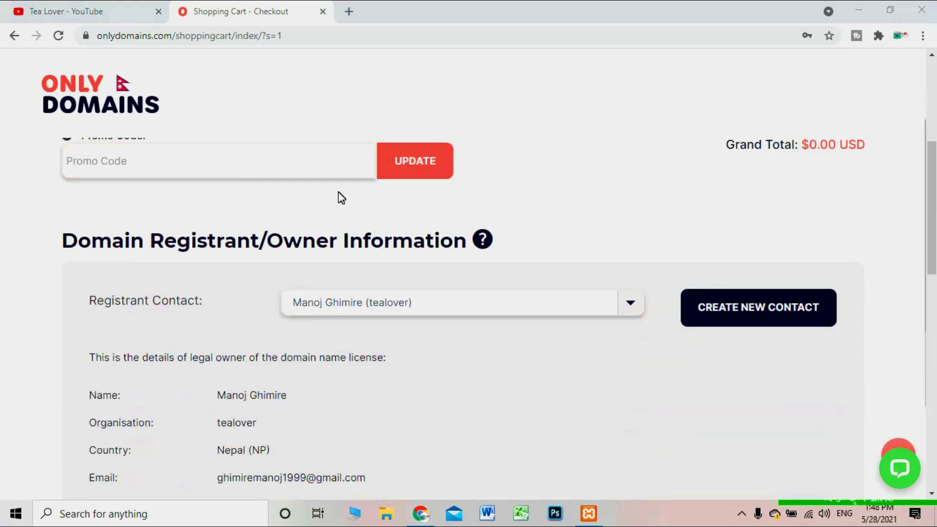
scroll(339, 195, "down", 5)
scroll(347, 237, "down", 6)
left_click(850, 167)
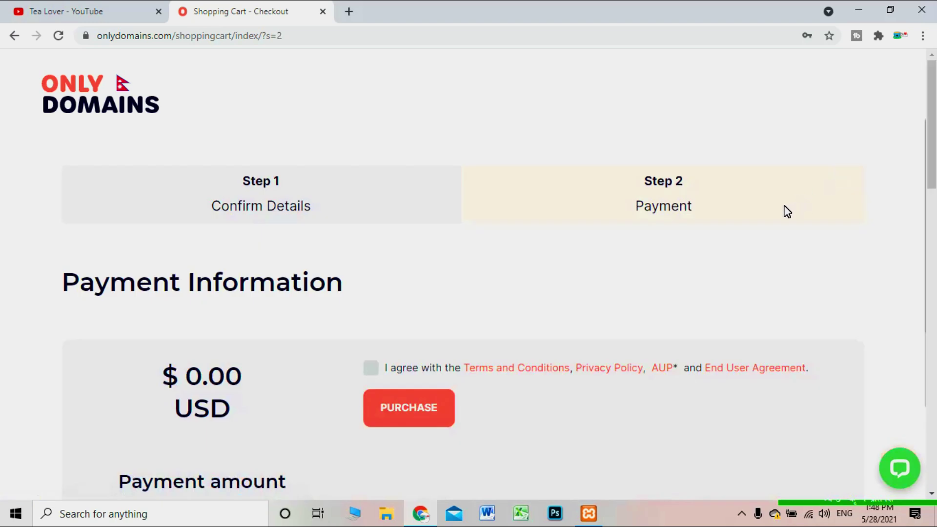
scroll(375, 345, "down", 1)
mouse_move(65, 214)
left_mouse_down()
mouse_move(423, 216)
mouse_move(74, 235)
left_mouse_up()
Agree to the terms and place the $0.00 domain order, reaching the Order Successfully Placed page
left_click(147, 230)
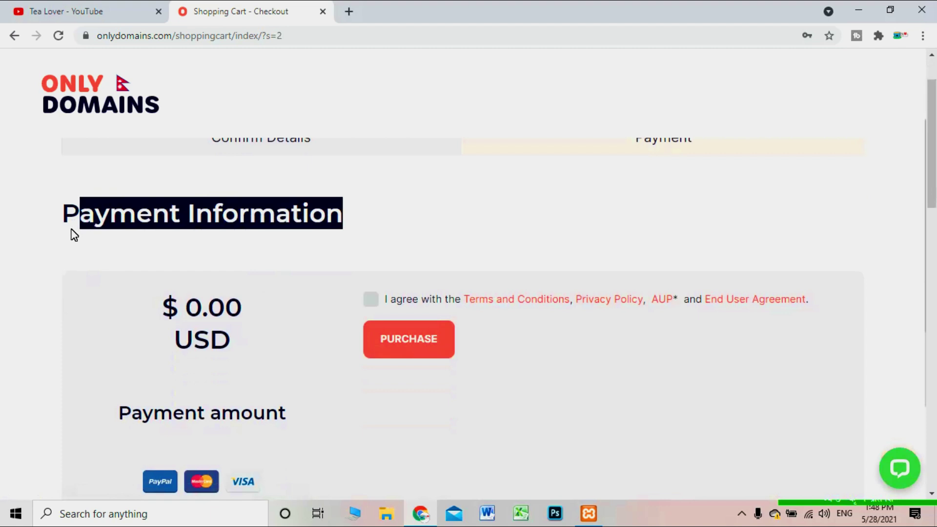
left_click_drag(73, 234, 327, 184)
left_click(408, 195)
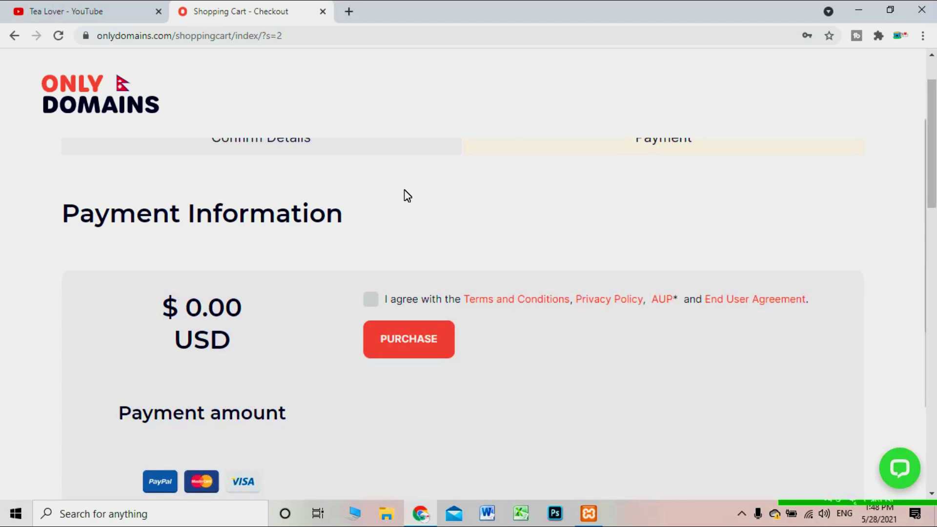
left_click(375, 303)
scroll(490, 261, "down", 1)
left_click(428, 278)
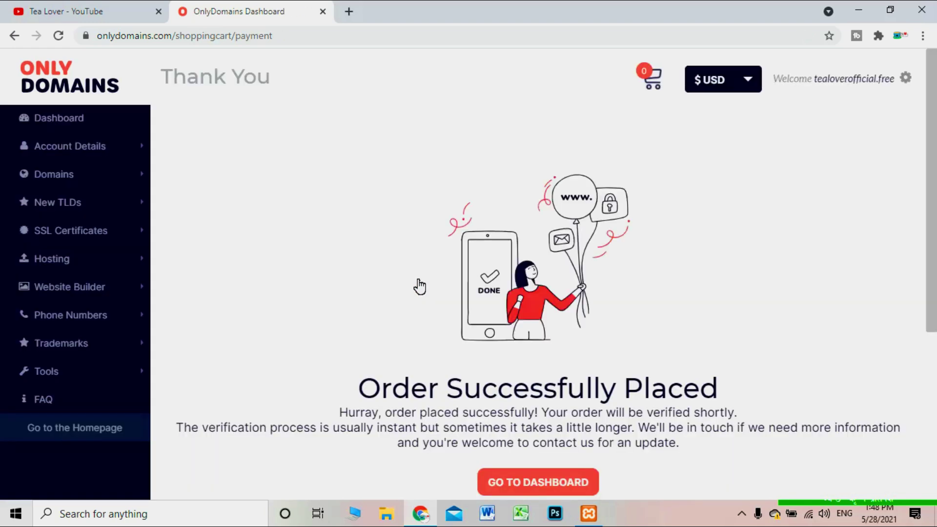
Review the order success message and IN PROGRESS status, then go to the account dashboard
mouse_move(351, 392)
left_mouse_down()
mouse_move(767, 427)
mouse_move(778, 451)
left_mouse_up()
left_click(777, 451)
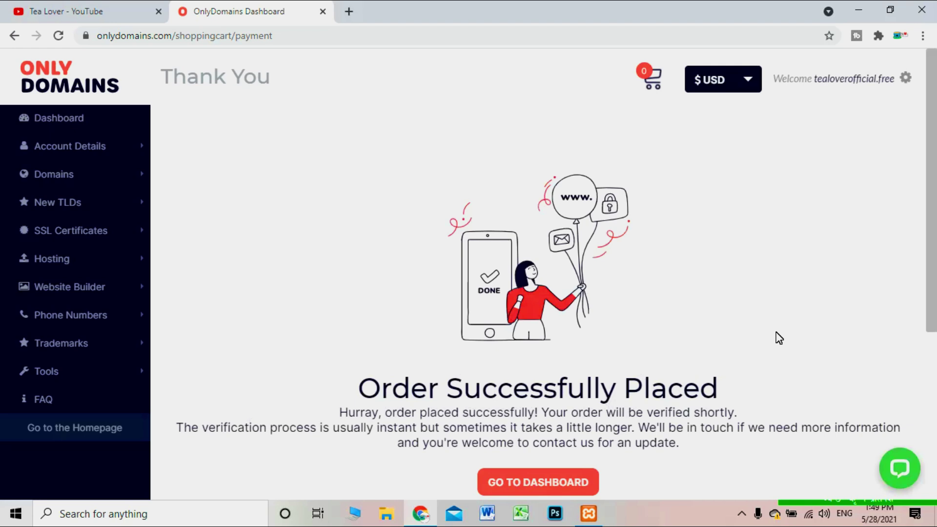
scroll(775, 336, "down", 3)
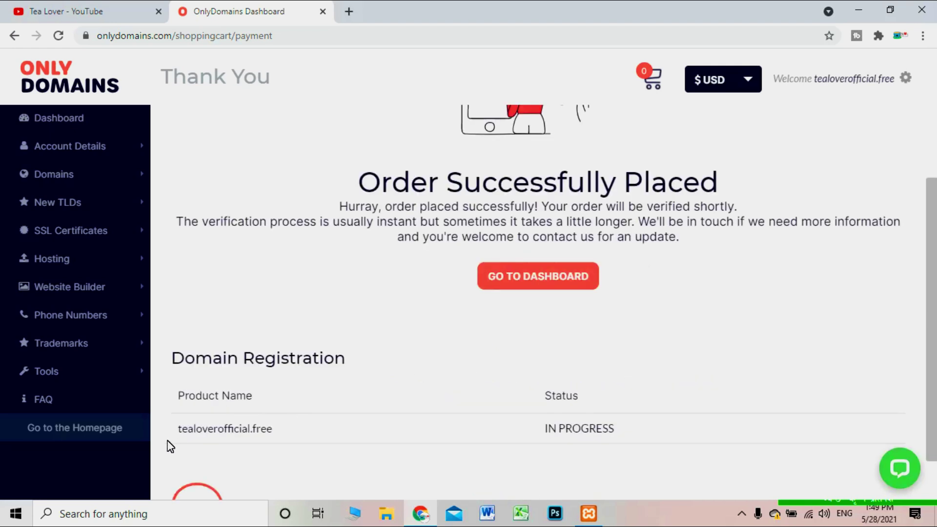
left_click_drag(173, 443, 607, 452)
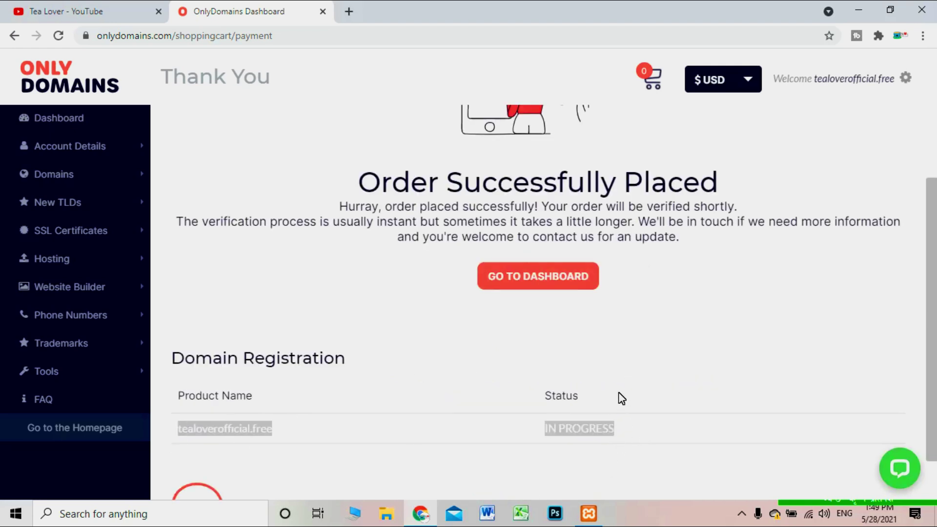
left_click(624, 369)
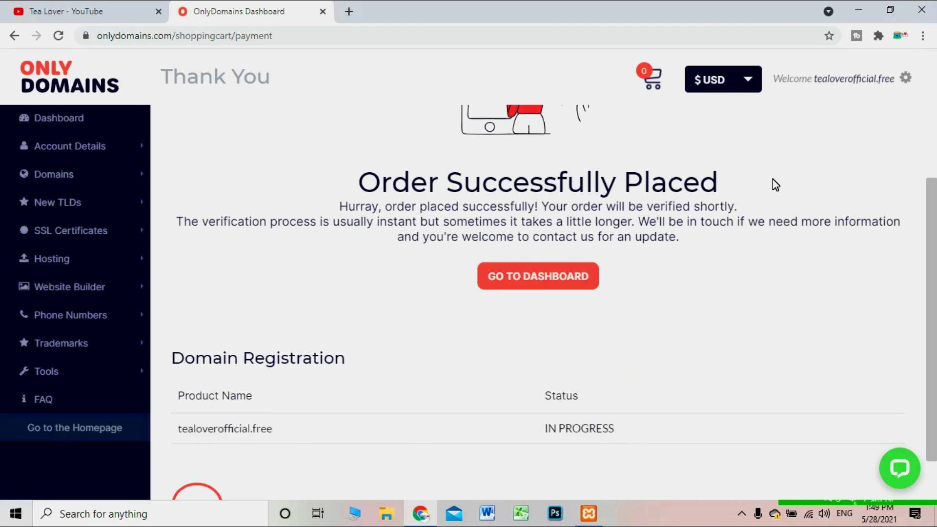
scroll(772, 183, "up", 3)
scroll(758, 153, "down", 3)
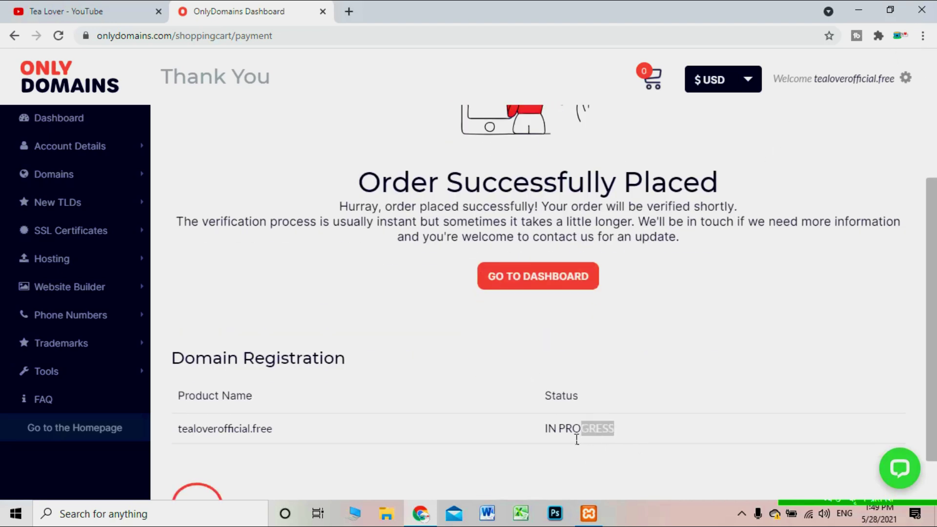
left_click_drag(617, 429, 545, 431)
left_click(646, 358)
scroll(626, 369, "down", 1)
scroll(586, 352, "up", 2)
left_click(533, 354)
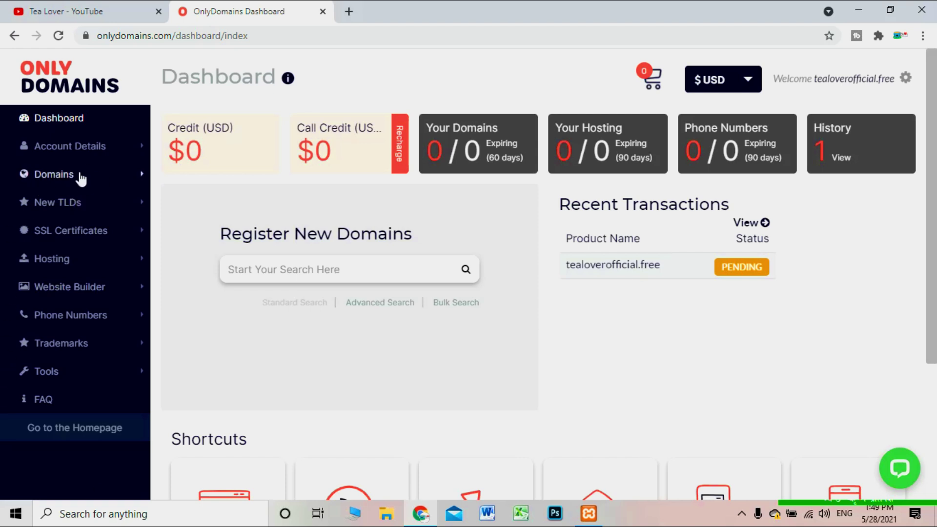
Expand Domains in the sidebar and head to My Domains, with tealoverofficial.free pending
left_click(58, 174)
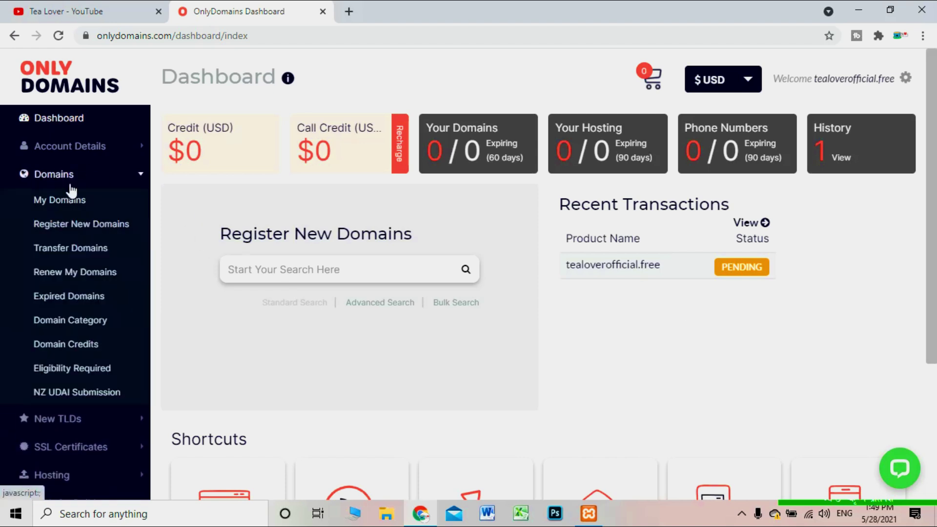
left_click(71, 194)
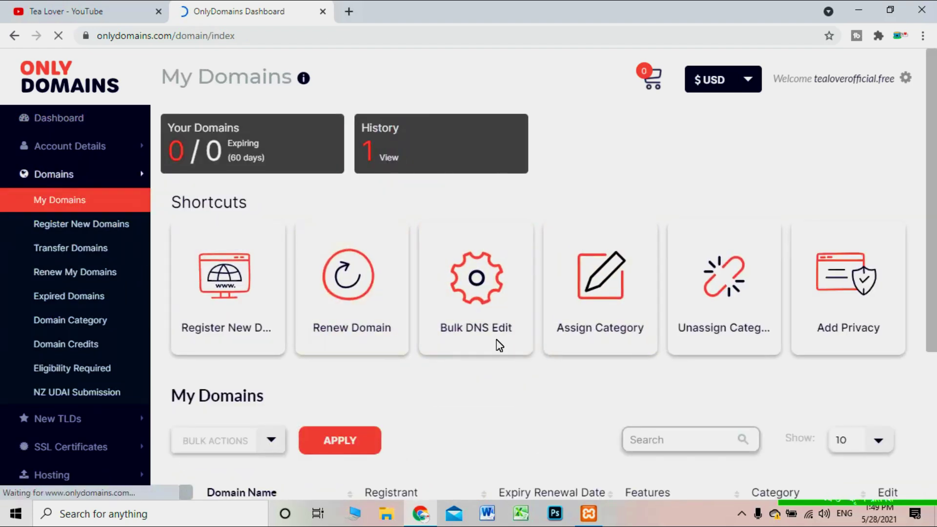
scroll(627, 330, "down", 3)
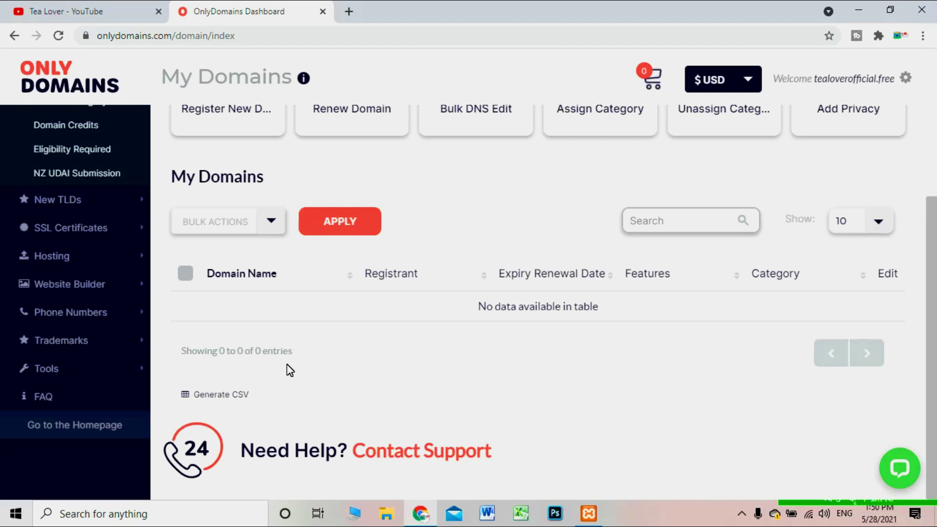
scroll(393, 382, "up", 3)
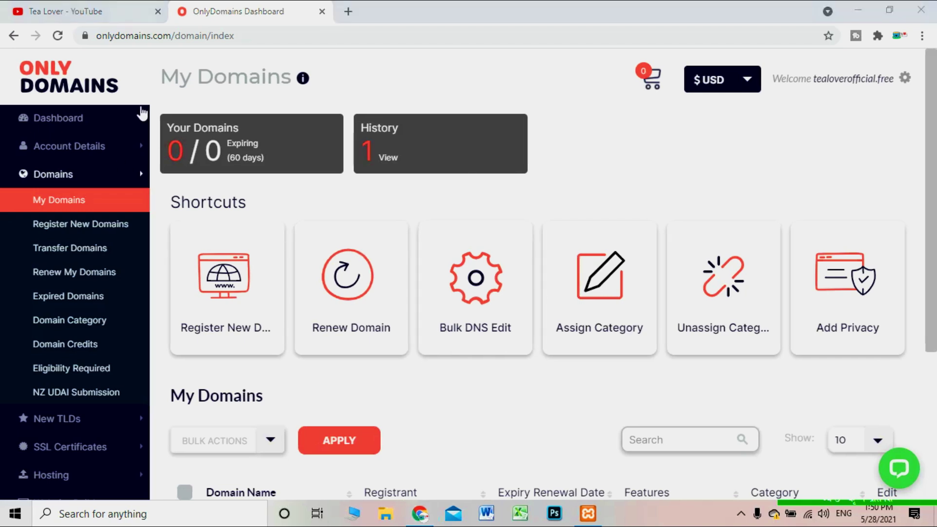
Switch to the Tea Lover YouTube channel and minimize the browser to the desktop
left_click(81, 18)
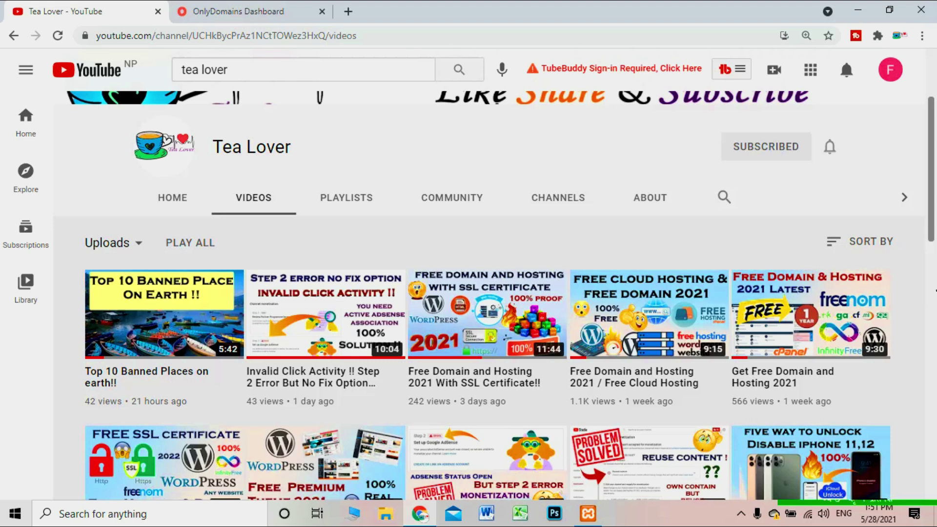
left_click(857, 6)
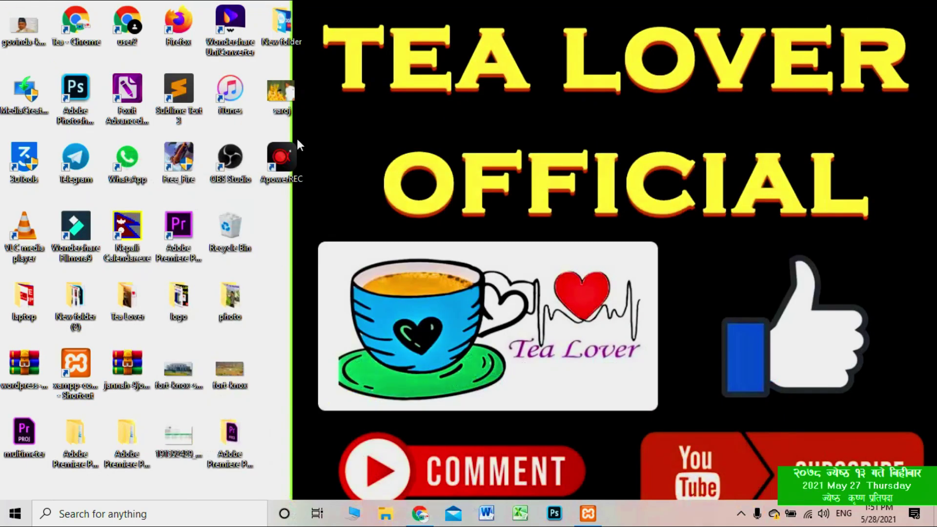